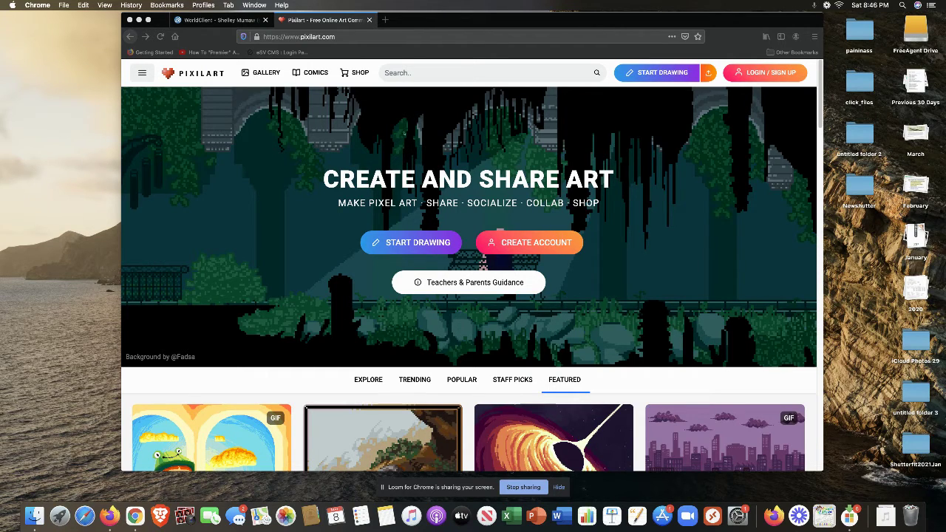
View the Pixilart site's gallery and comics sections and return to the home page
click(268, 74)
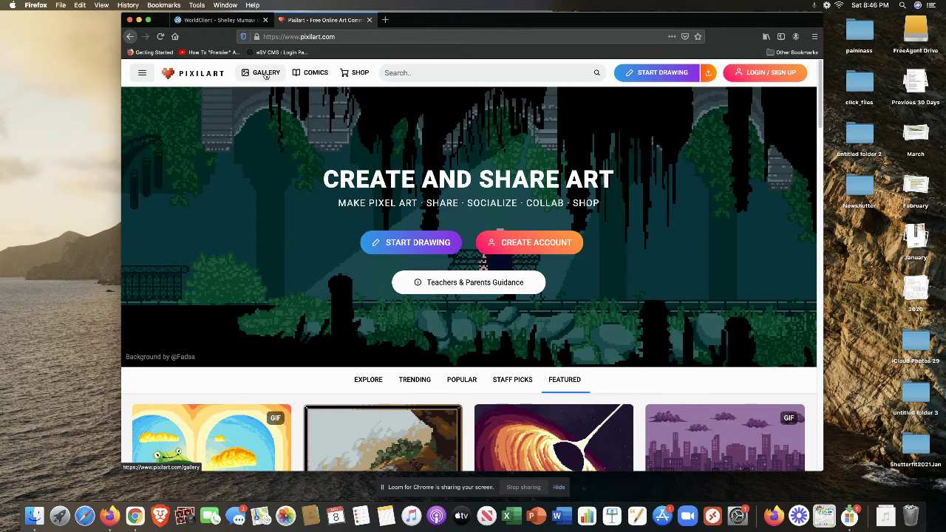
click(267, 74)
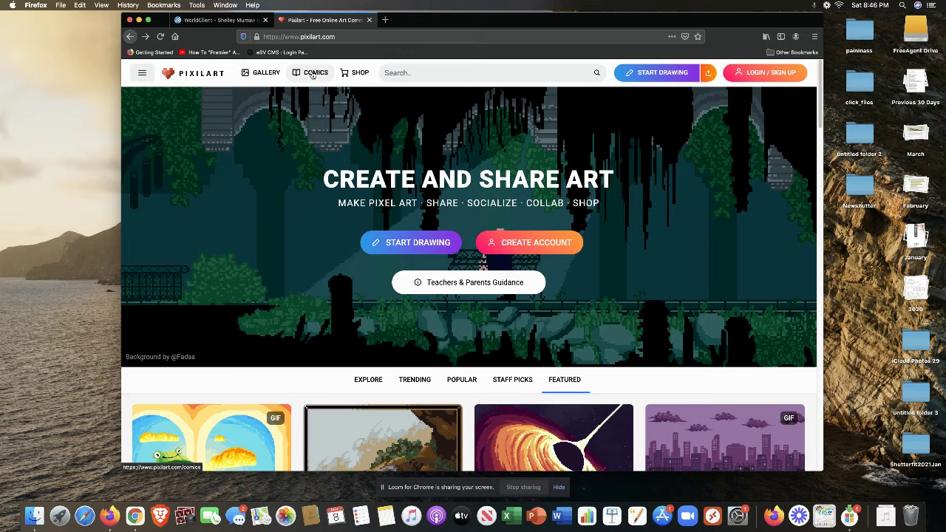
click(312, 73)
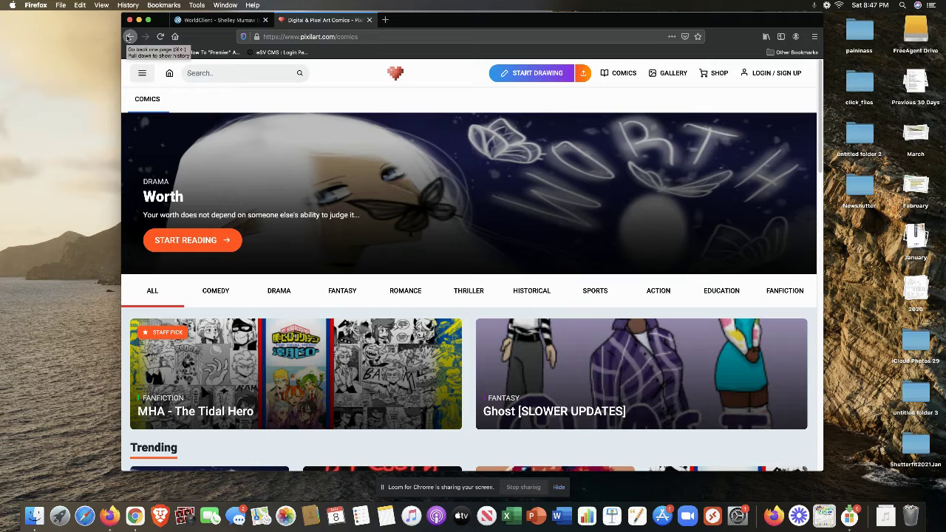
click(527, 73)
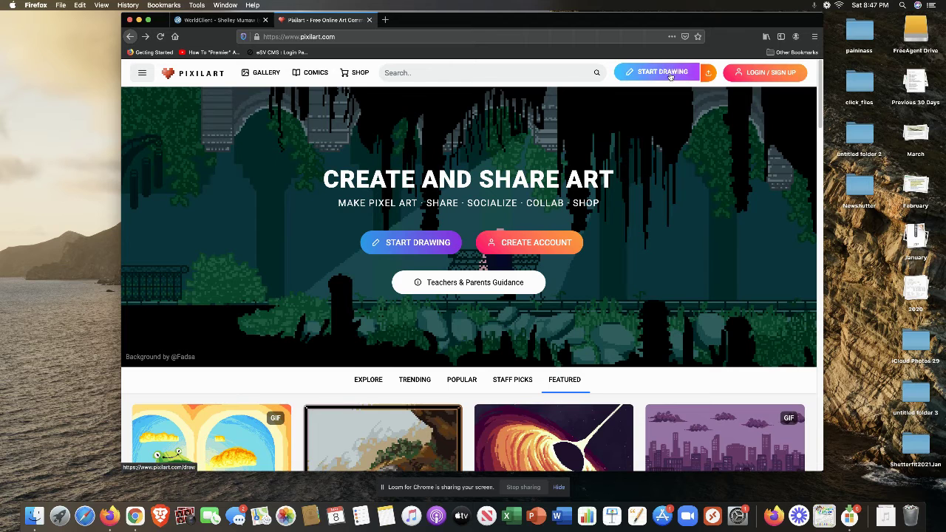
Discard the autosaved artwork and start a new blank drawing of 100 x 100 pixels
click(669, 72)
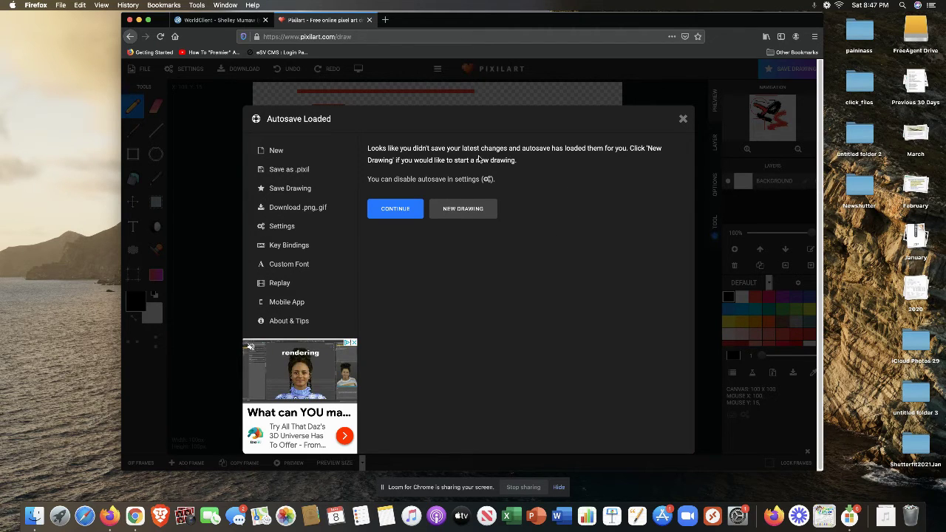
click(458, 210)
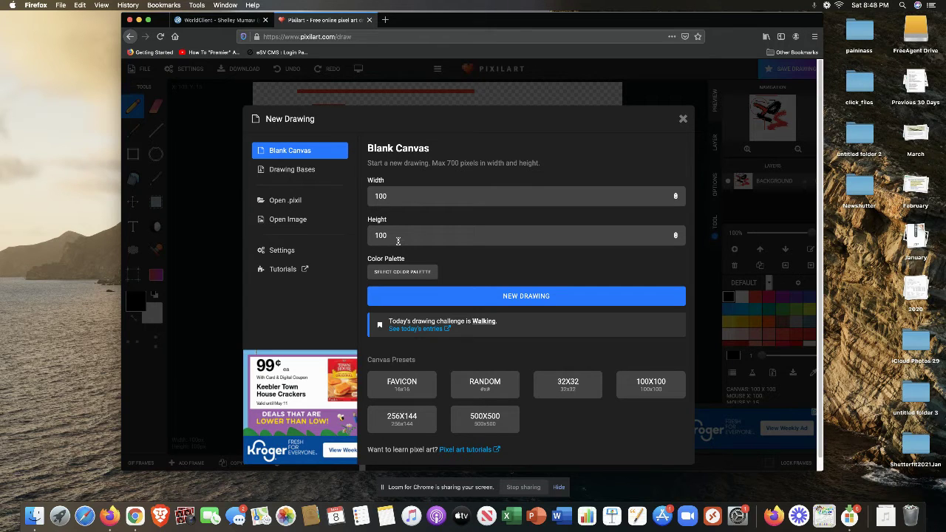
click(529, 296)
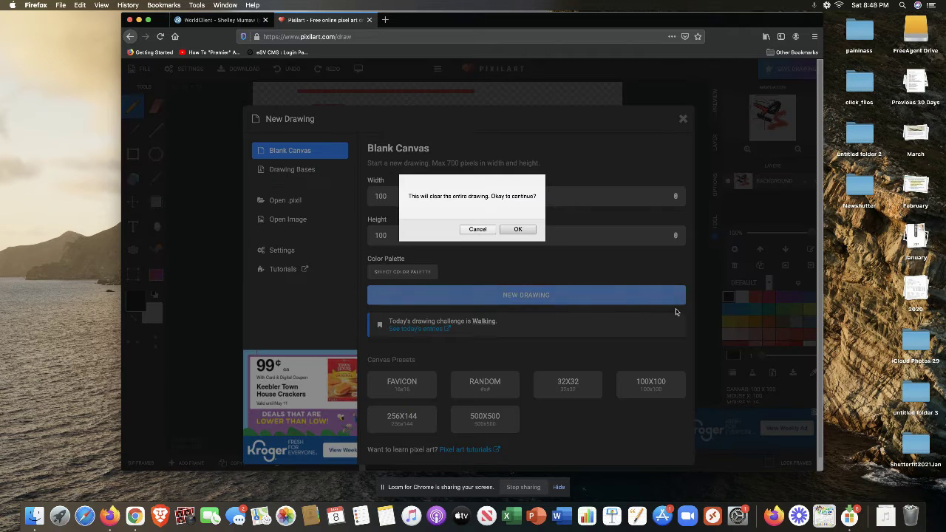
click(517, 231)
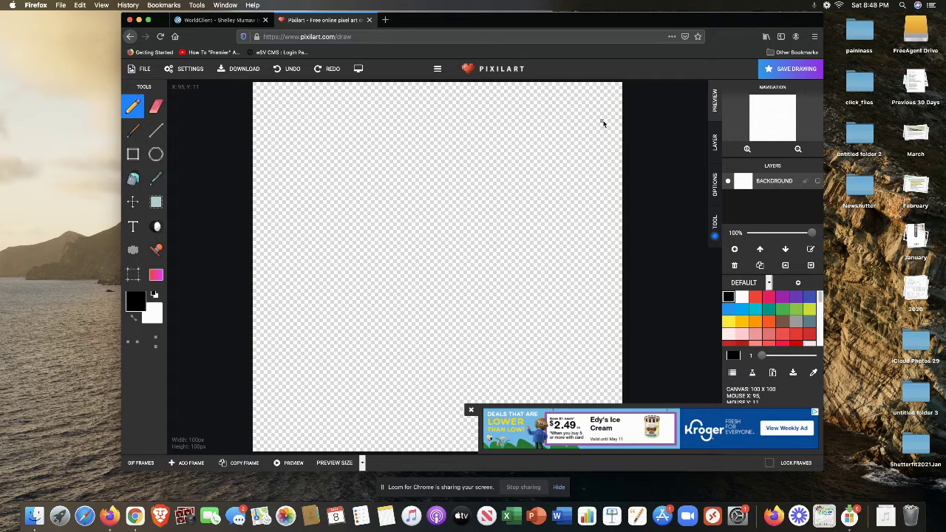
Examine the layer settings such as blend mode and hue, and return to the preview
click(714, 148)
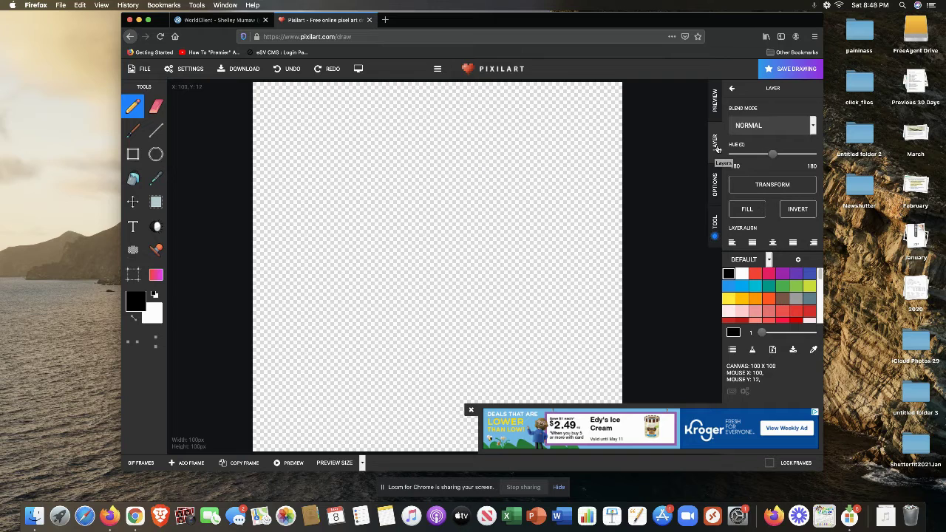
click(714, 103)
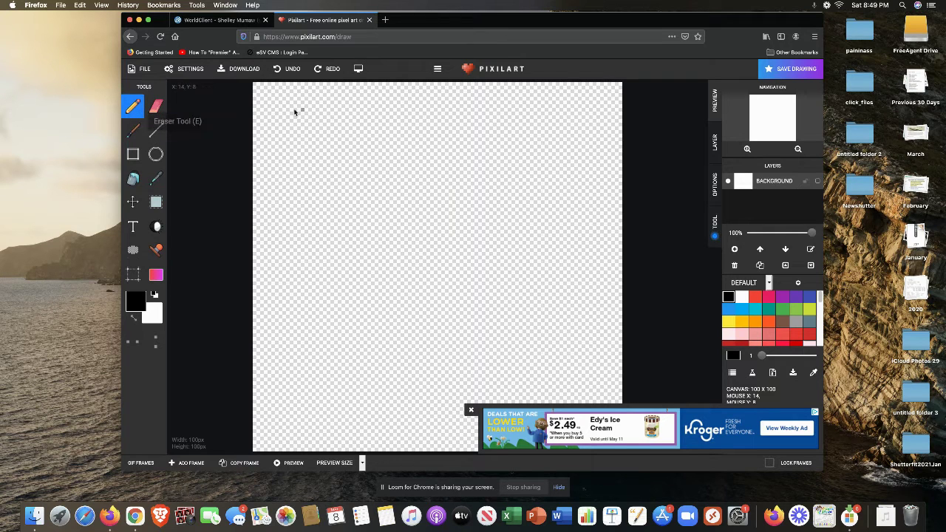
Draw a black pencil stroke near the canvas's upper left and erase its stepped right-hand part
mouse_move(298, 113)
mouse_down()
mouse_move(387, 117)
mouse_move(391, 107)
mouse_up()
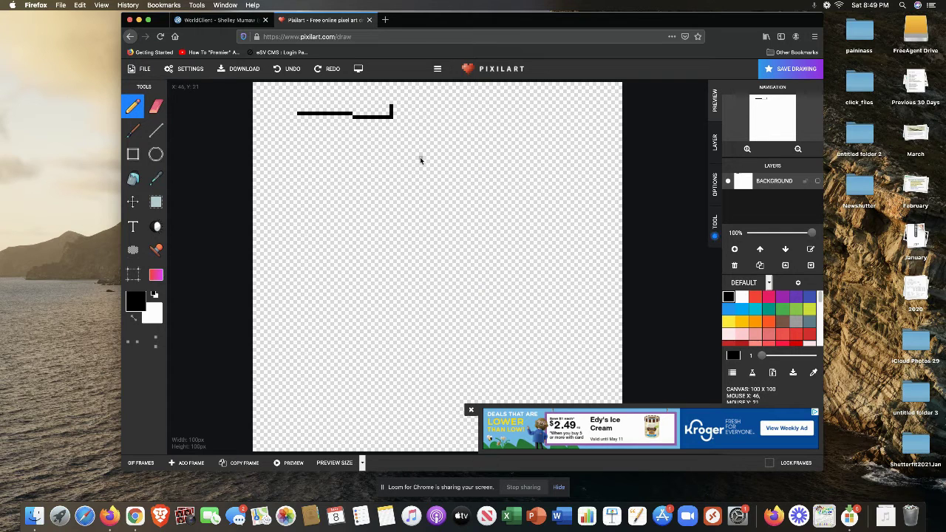
click(155, 107)
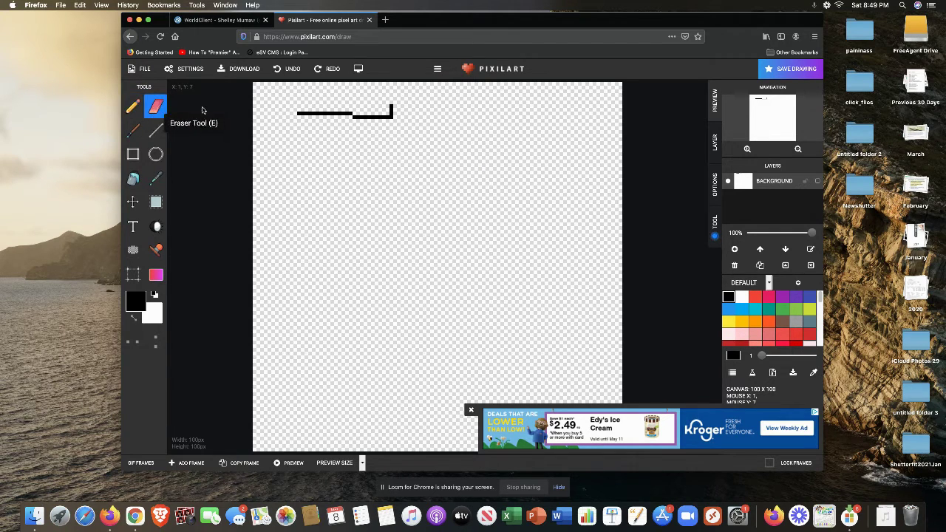
mouse_move(392, 105)
mouse_down()
mouse_move(343, 119)
mouse_move(403, 120)
mouse_up()
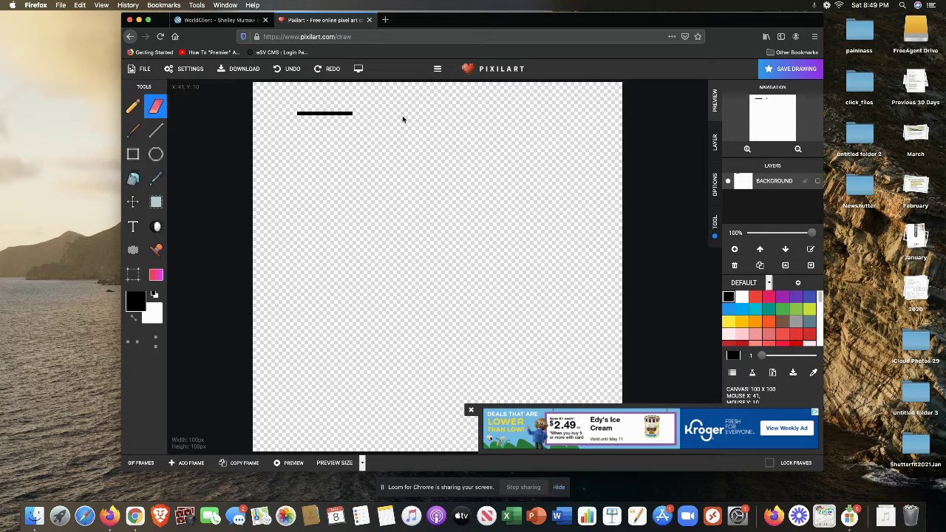
Paint a thick black brush stroke below the pencil line and draw a straight horizontal line to the right of the pencil line
click(134, 131)
drag(284, 162, 425, 178)
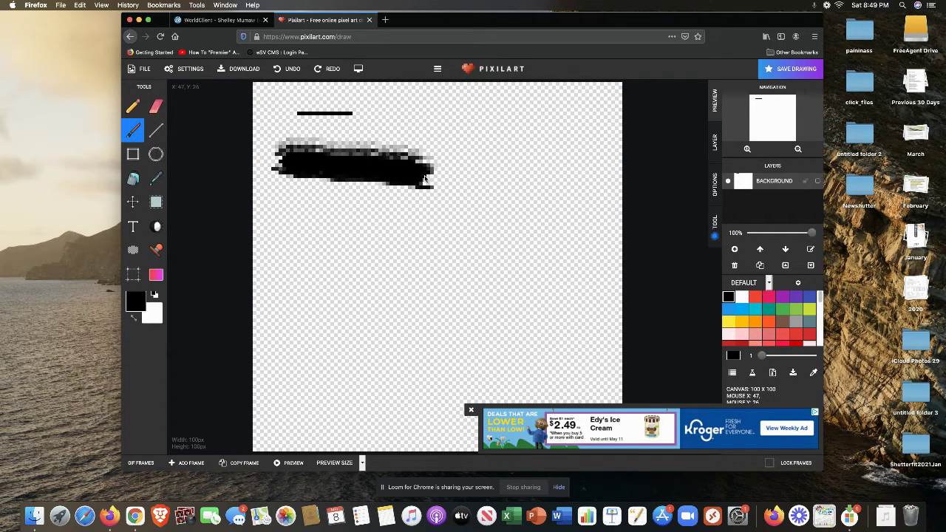
click(156, 131)
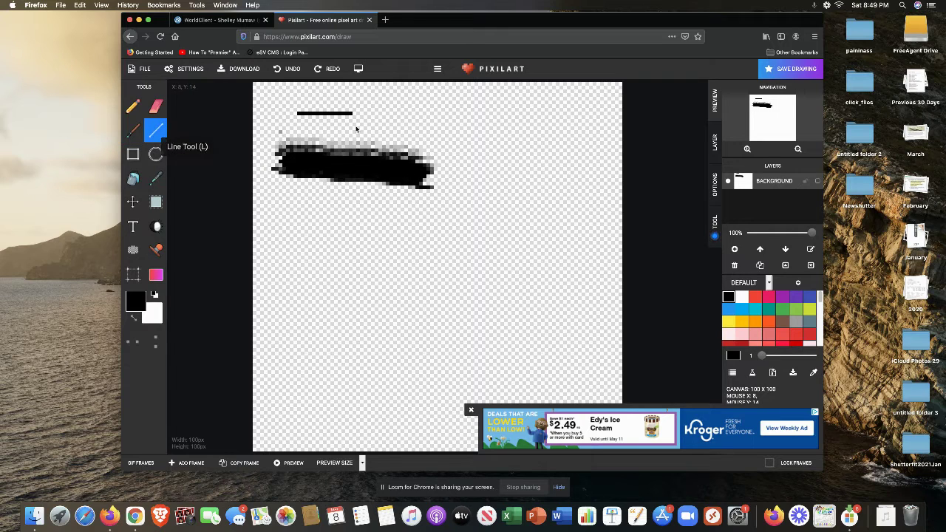
drag(403, 114, 510, 114)
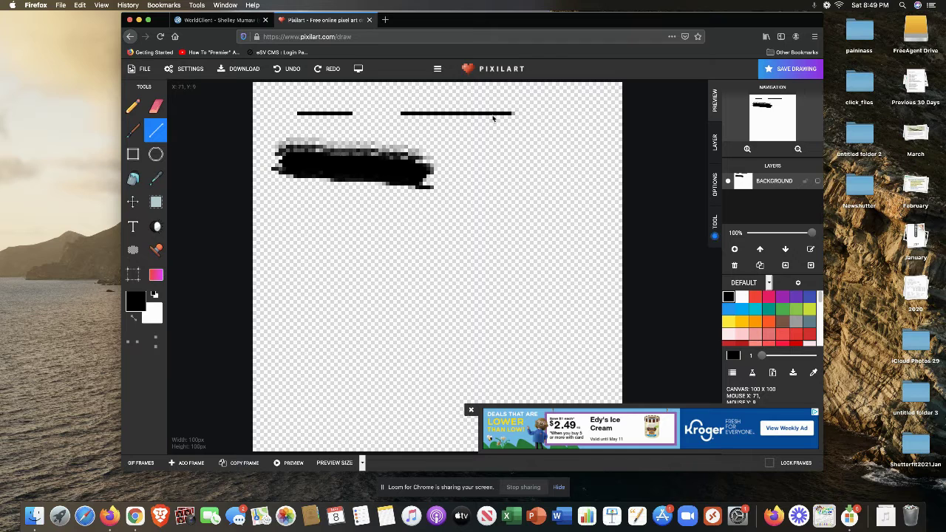
Draw a wide outlined rectangle to the right of the brush stroke and an outlined circle below it
click(132, 153)
drag(479, 147, 555, 173)
click(156, 153)
drag(493, 220, 562, 289)
Fill the circle with green 4CAF50 using the Bucket tool
click(134, 182)
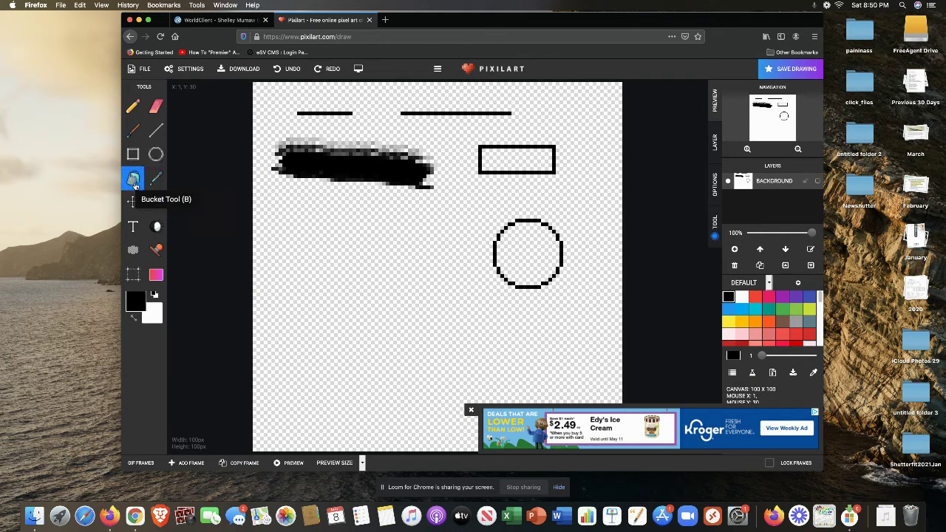
click(783, 311)
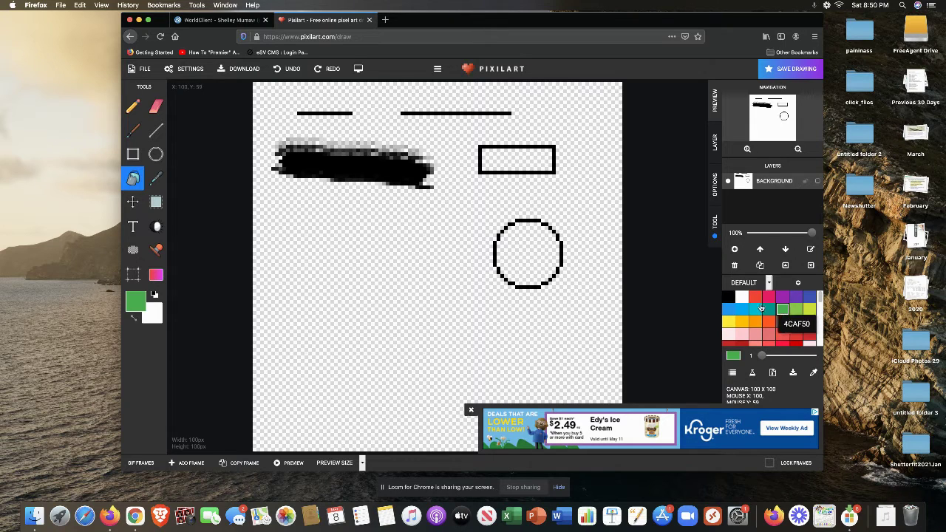
click(529, 258)
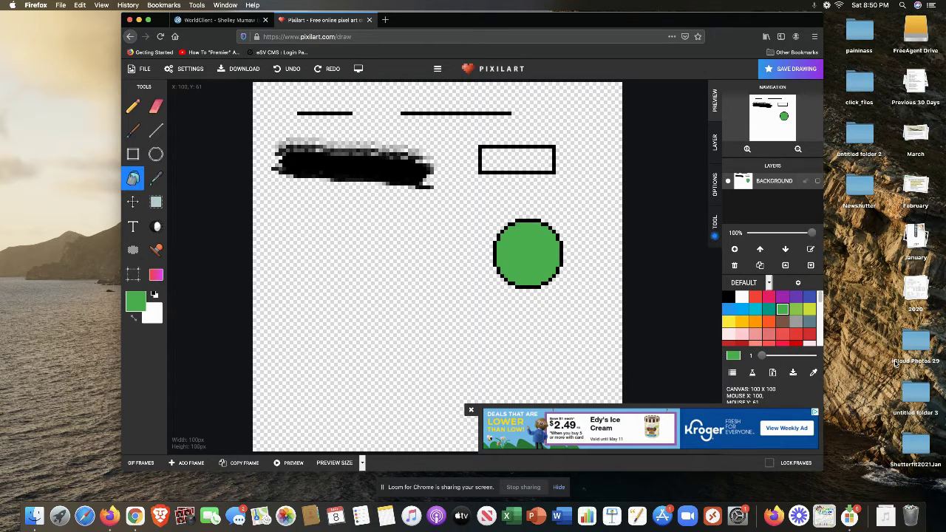
Move the whole drawing slightly right and down on the canvas and switch to the Select tool
click(134, 204)
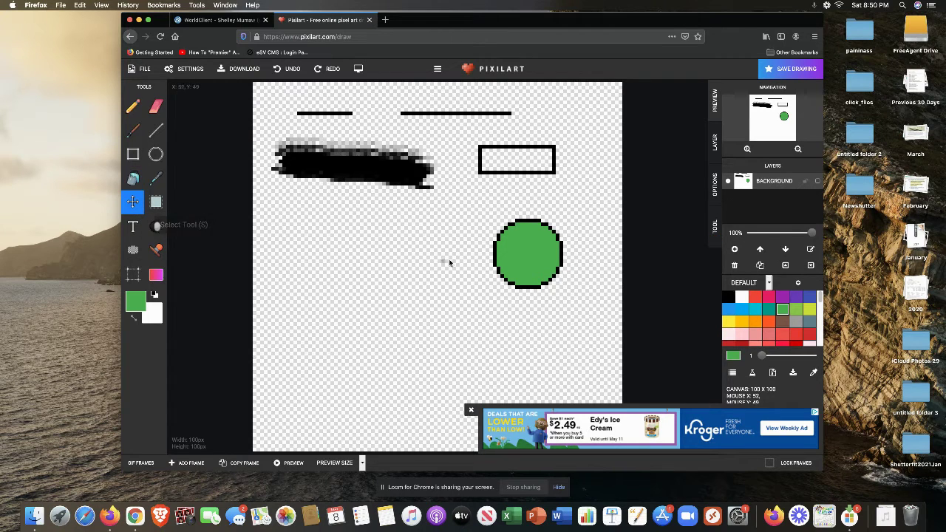
mouse_move(536, 252)
mouse_down()
mouse_move(493, 270)
mouse_move(563, 266)
mouse_move(541, 285)
mouse_move(537, 266)
mouse_up()
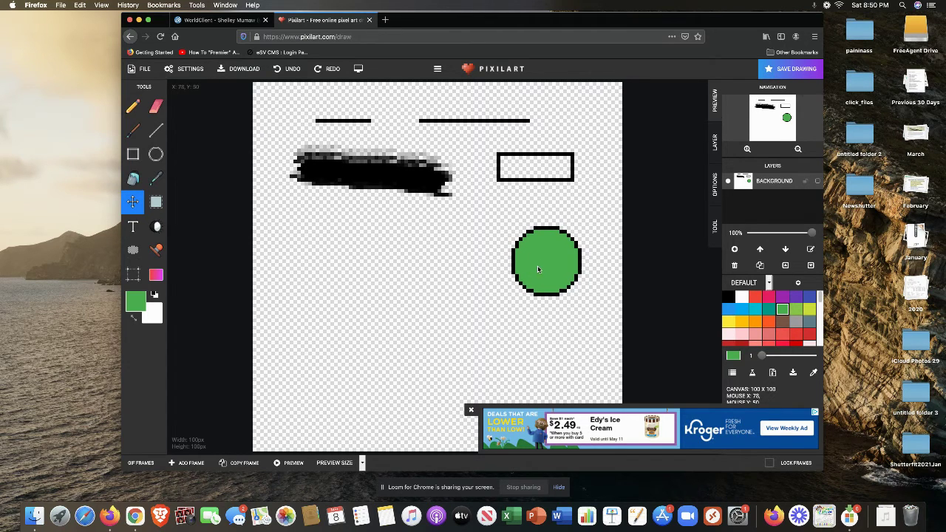
click(156, 206)
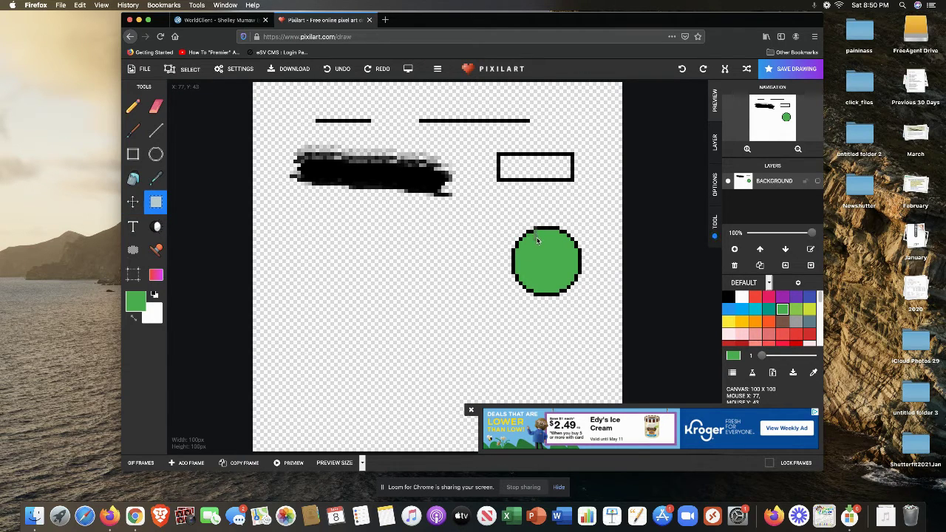
Add the green text "GGG" below the brush stroke
click(133, 227)
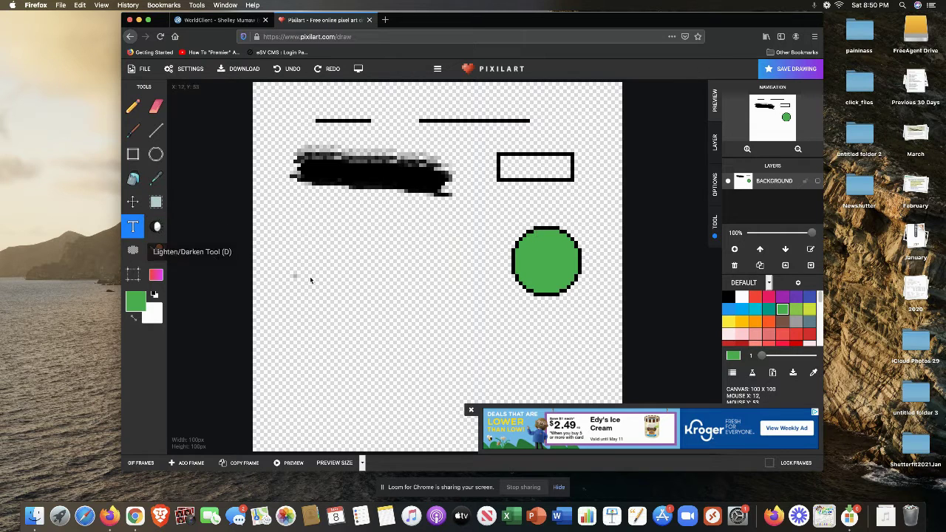
click(284, 241)
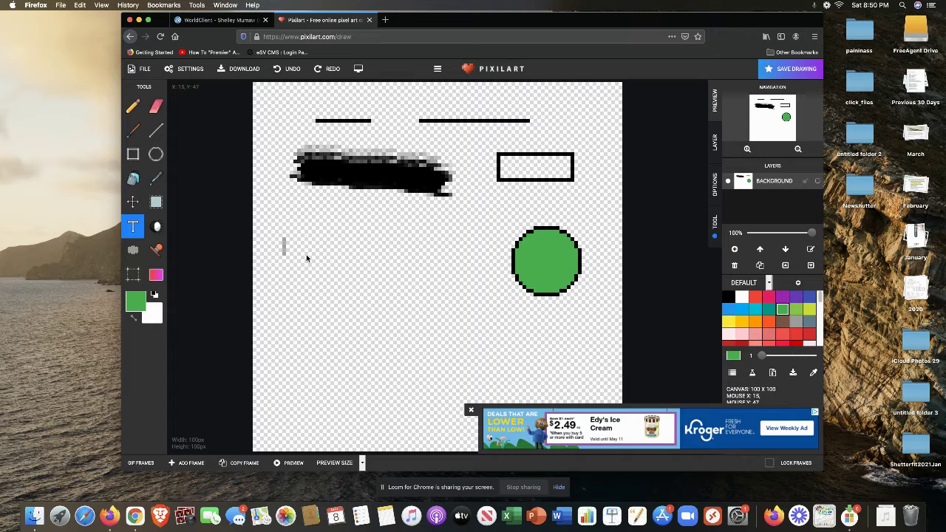
text(GGG)
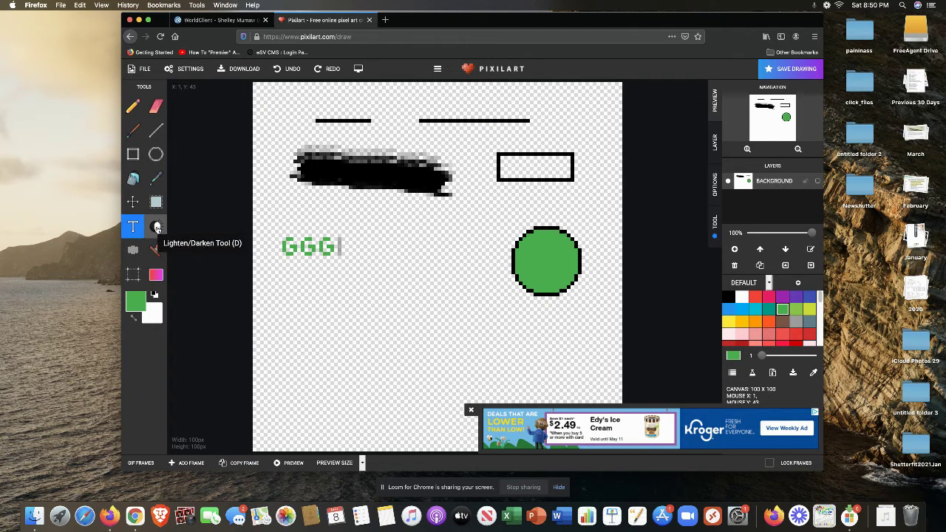
Darken a small patch inside the green circle with the Lighten/Darken tool and apply dithering over it
click(157, 228)
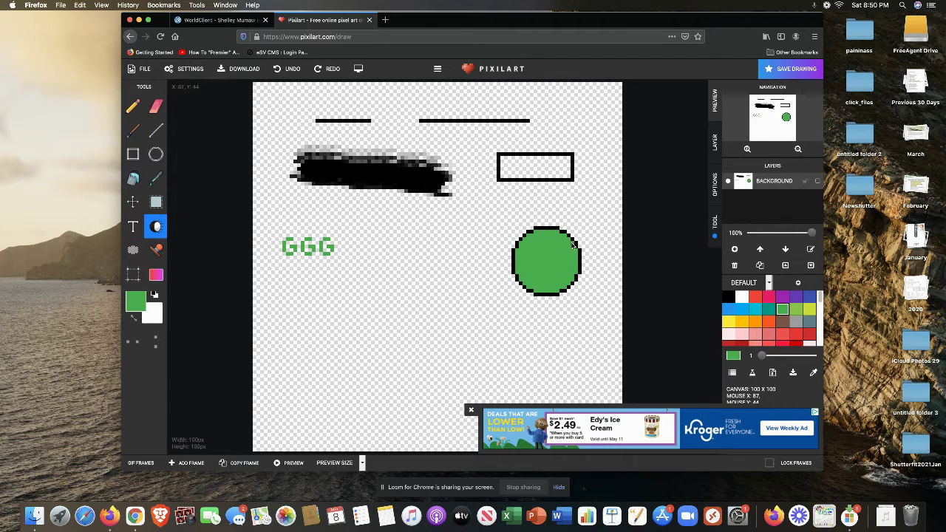
mouse_move(547, 253)
mouse_down()
mouse_move(536, 255)
mouse_move(552, 274)
mouse_up()
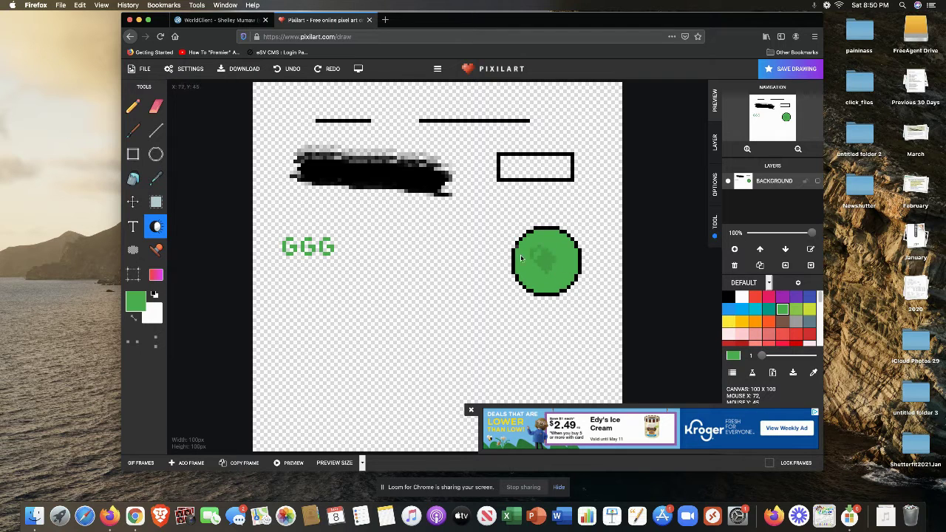
click(135, 253)
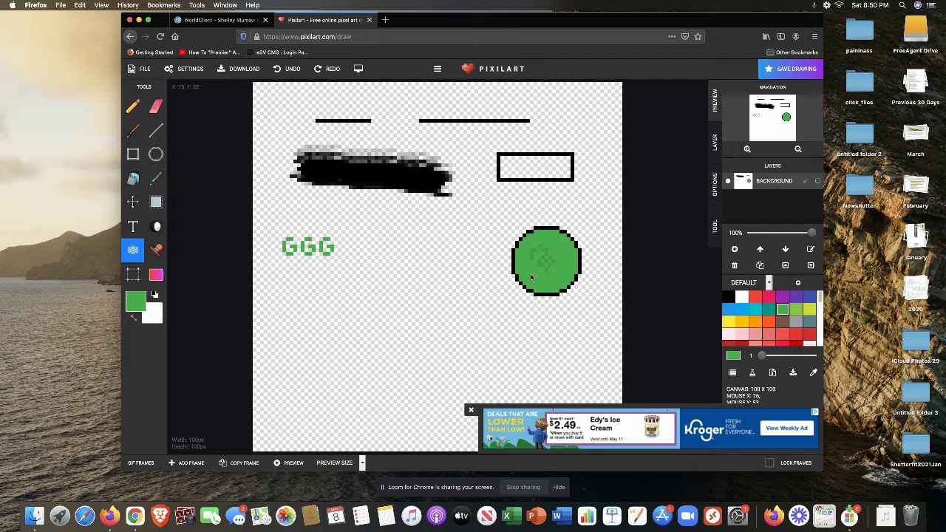
Browse the popular, new and favorite stamps in the Stamp Gallery and return to the popular ones
click(155, 250)
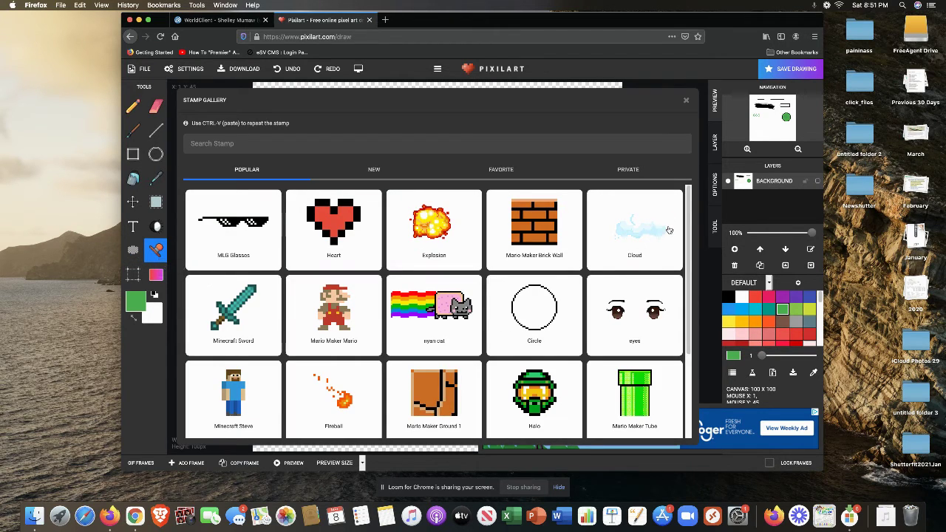
drag(691, 214, 691, 340)
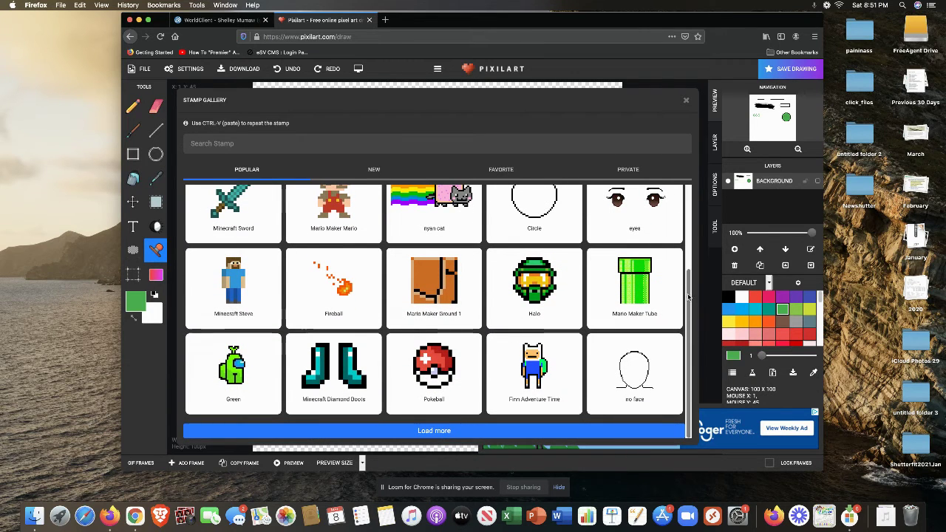
scroll(687, 310, up, 3)
scroll(675, 252, down, 1)
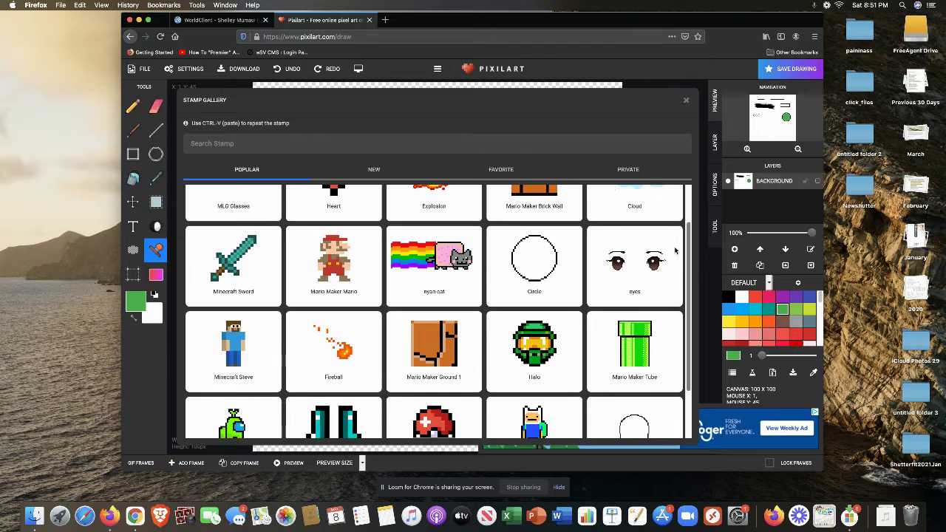
scroll(669, 310, down, 2)
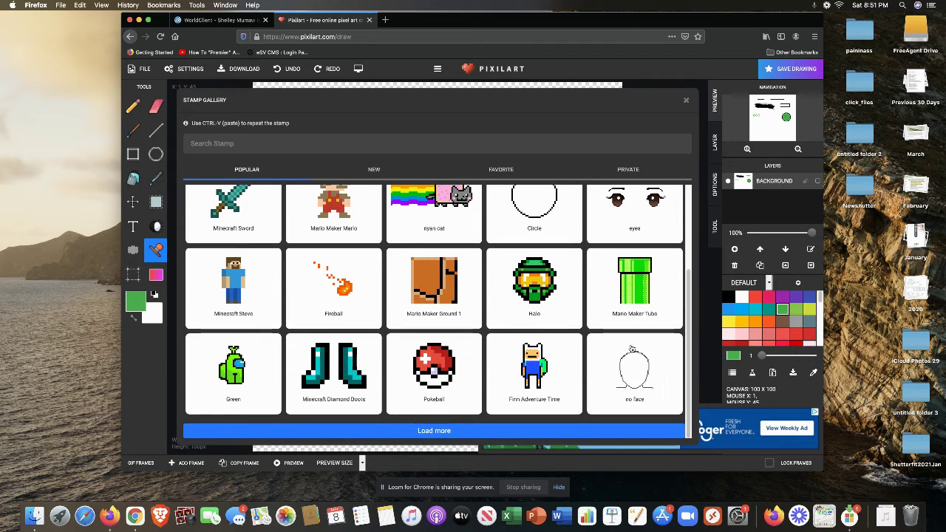
click(374, 170)
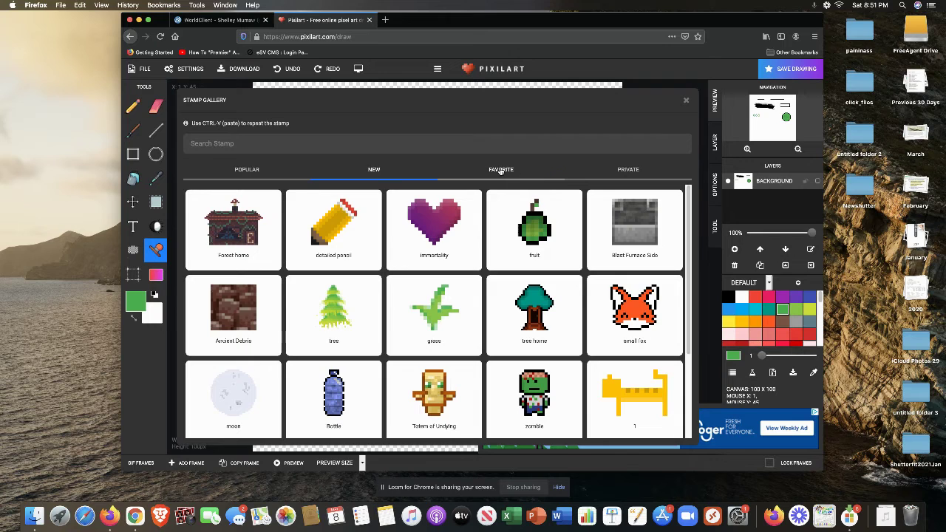
click(501, 171)
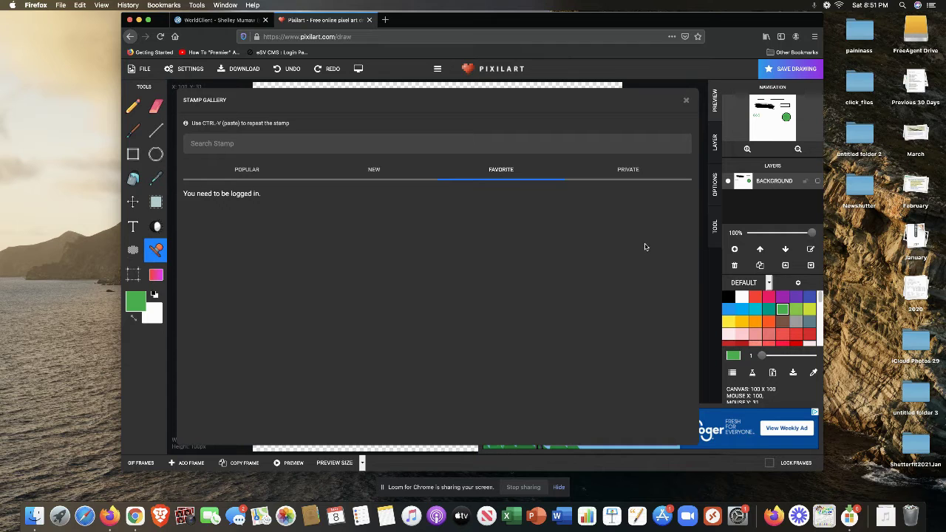
click(255, 170)
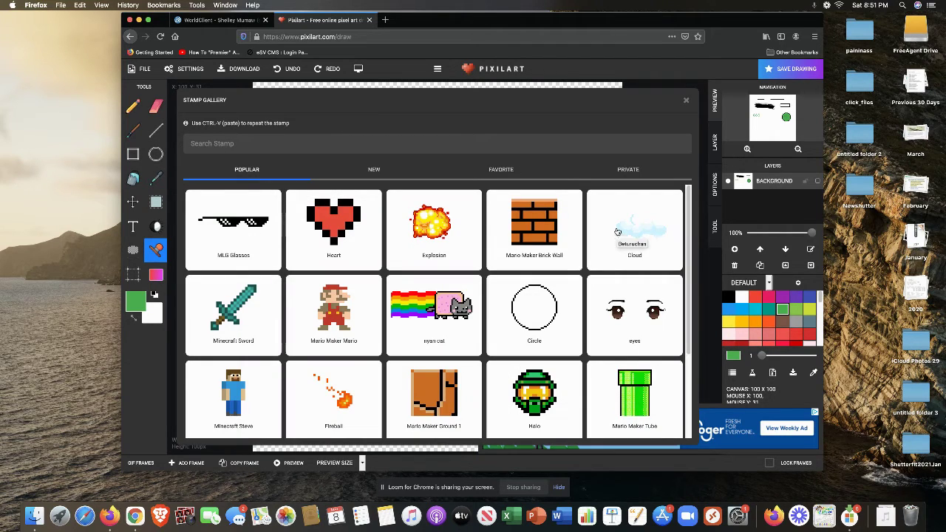
Insert the eyes stamp, shrink it and place it across the lower part of the canvas
click(637, 312)
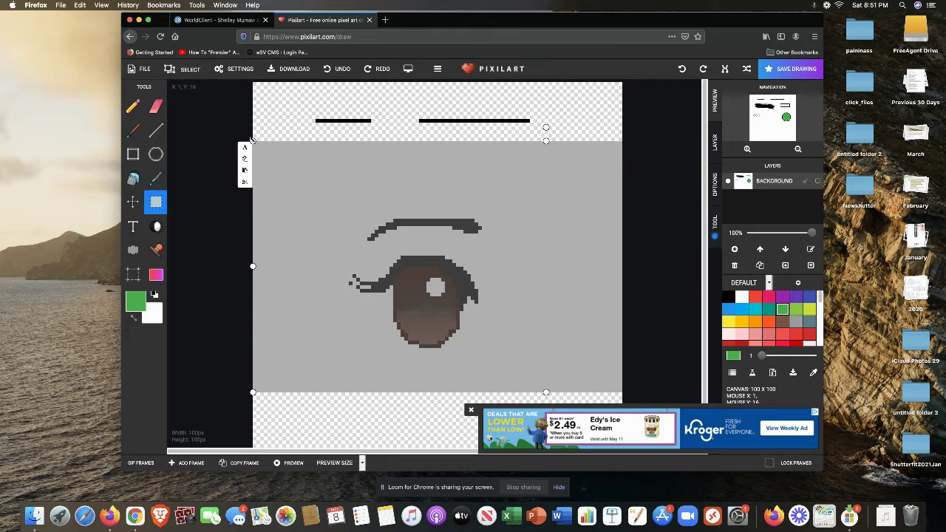
click(246, 148)
drag(275, 153, 379, 194)
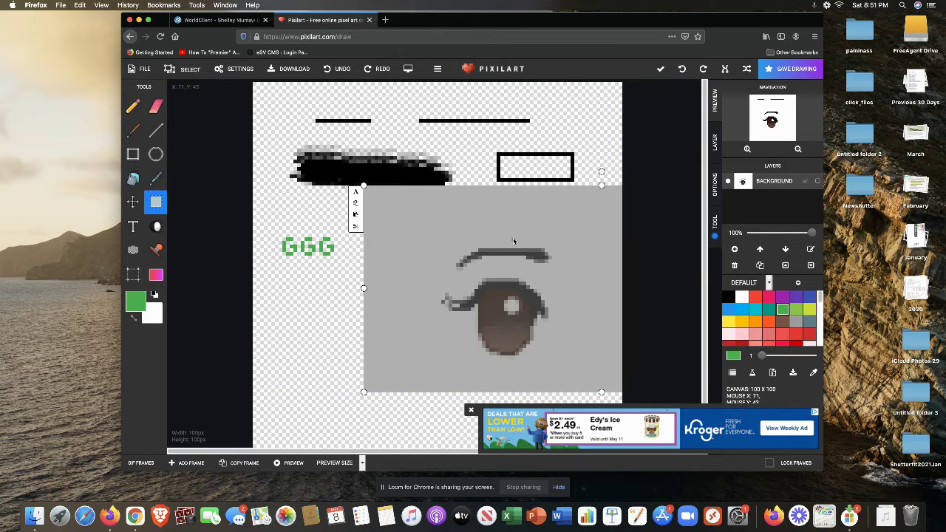
mouse_move(513, 237)
mouse_down()
mouse_move(380, 197)
mouse_move(367, 319)
mouse_up()
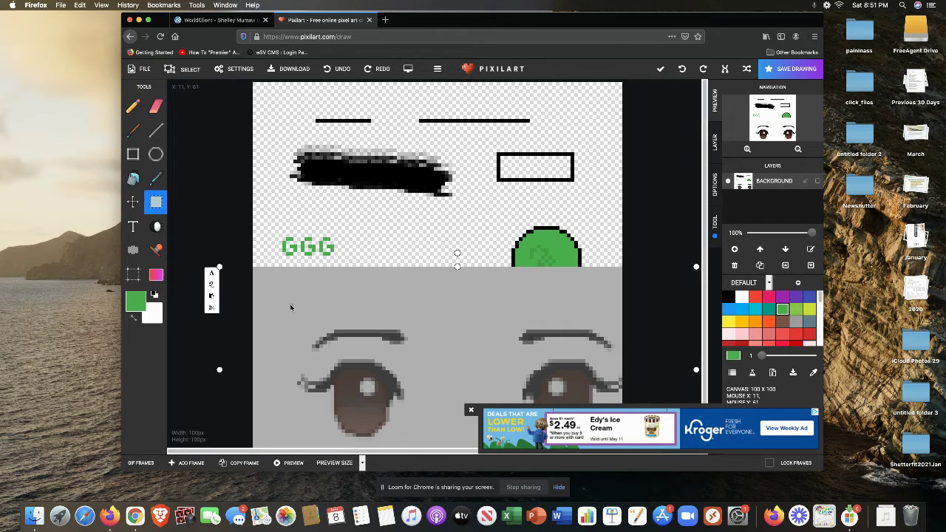
Fill the canvas with a diagonal orange-to-white gradient and redraw it with a steeper angle and a wider blend
click(156, 275)
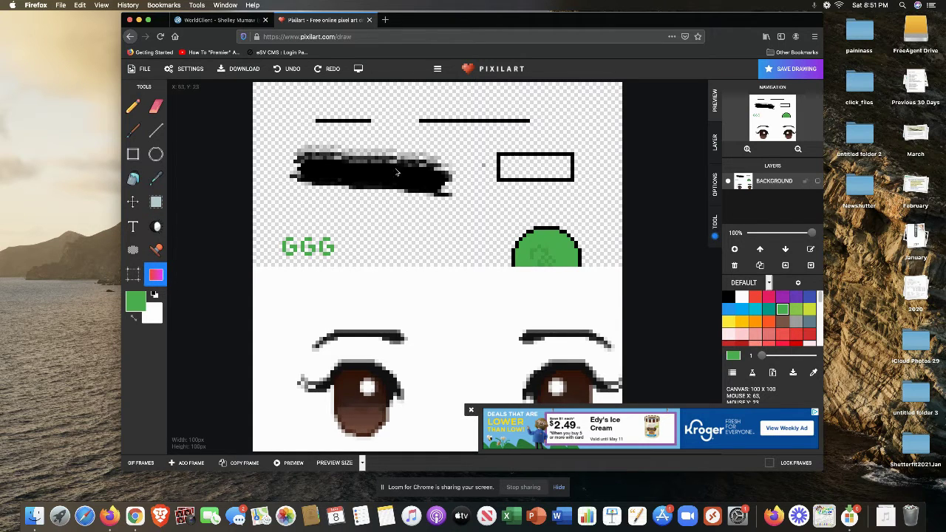
click(756, 321)
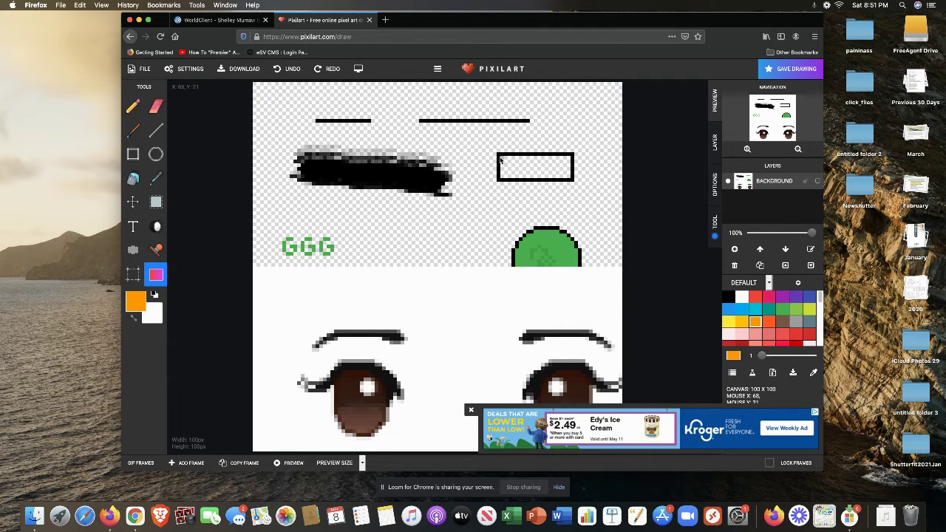
drag(507, 163, 595, 231)
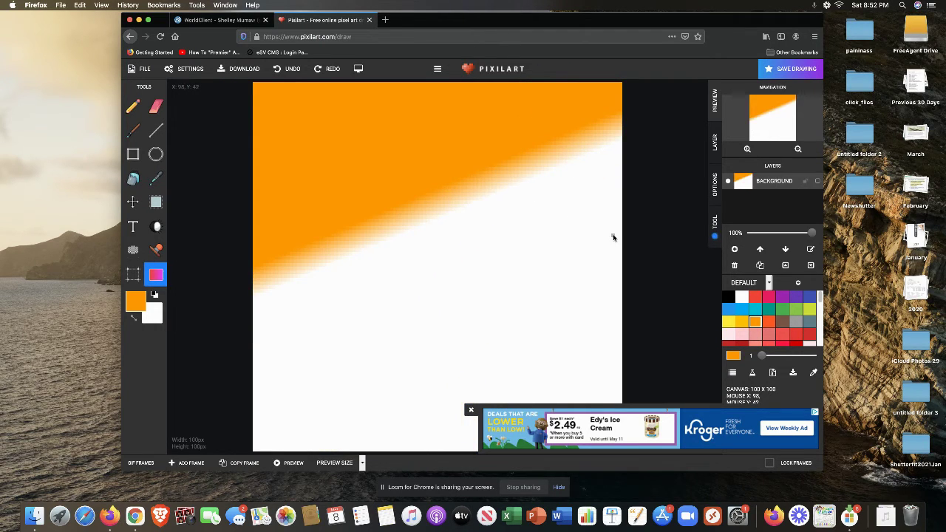
click(157, 318)
click(132, 309)
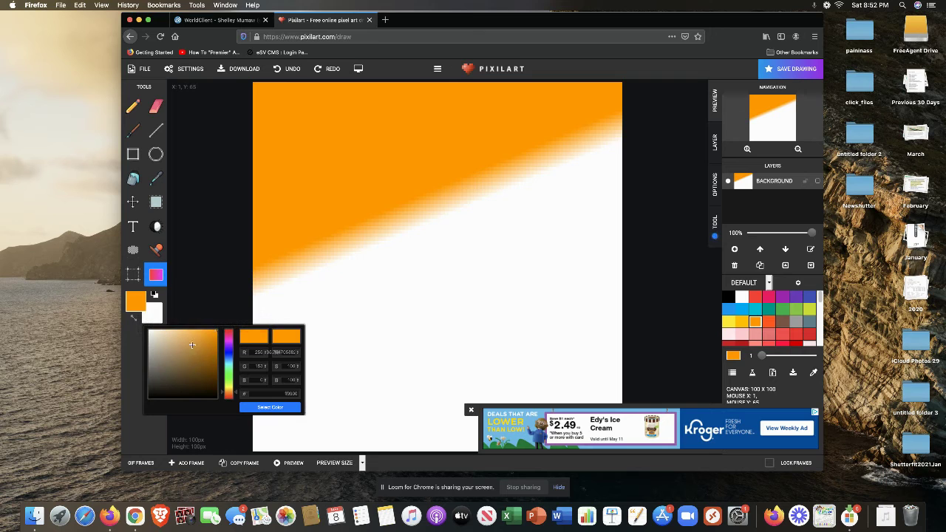
mouse_move(346, 231)
mouse_down()
mouse_move(424, 267)
mouse_move(409, 265)
mouse_move(450, 299)
mouse_up()
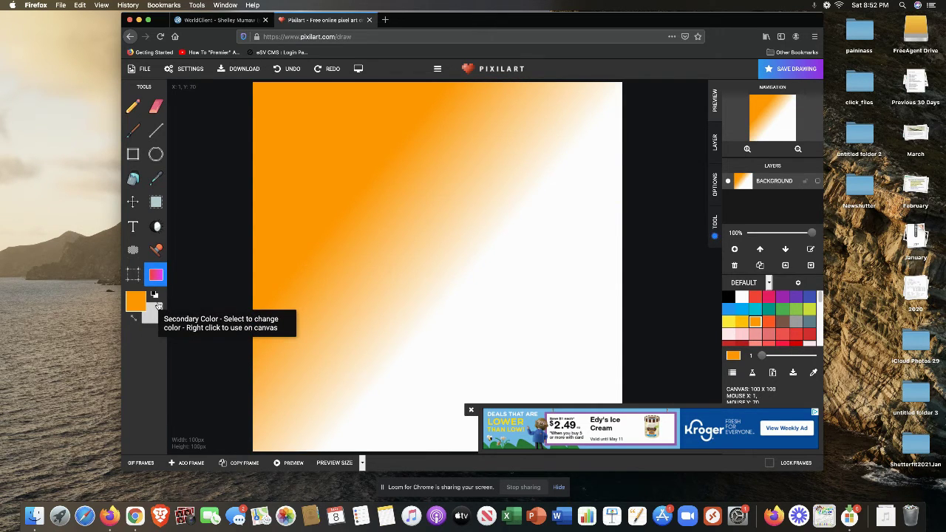
Review the available file commands, the editor settings and the drawing's download options
click(145, 70)
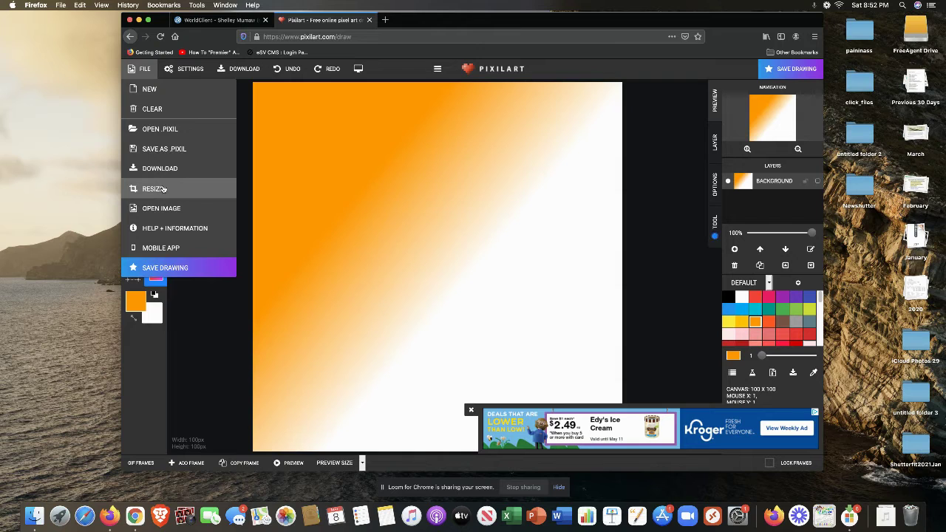
click(181, 69)
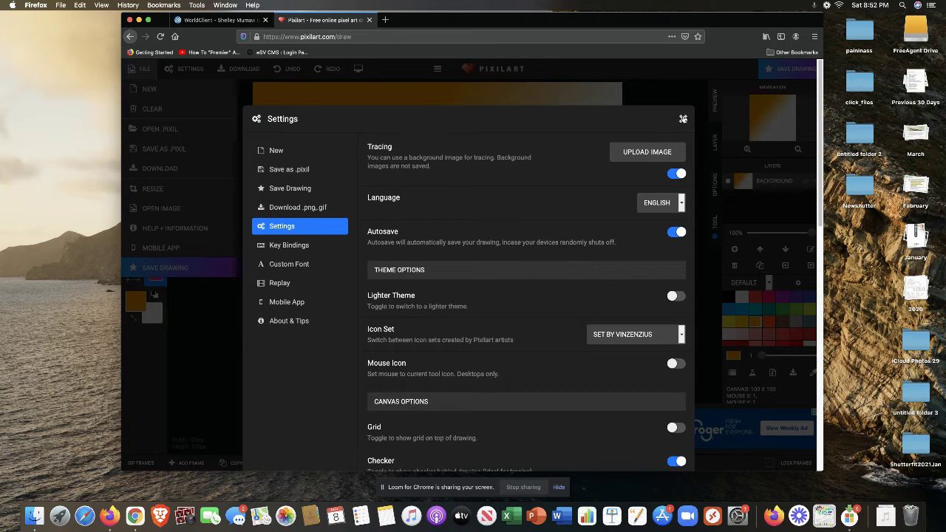
click(684, 119)
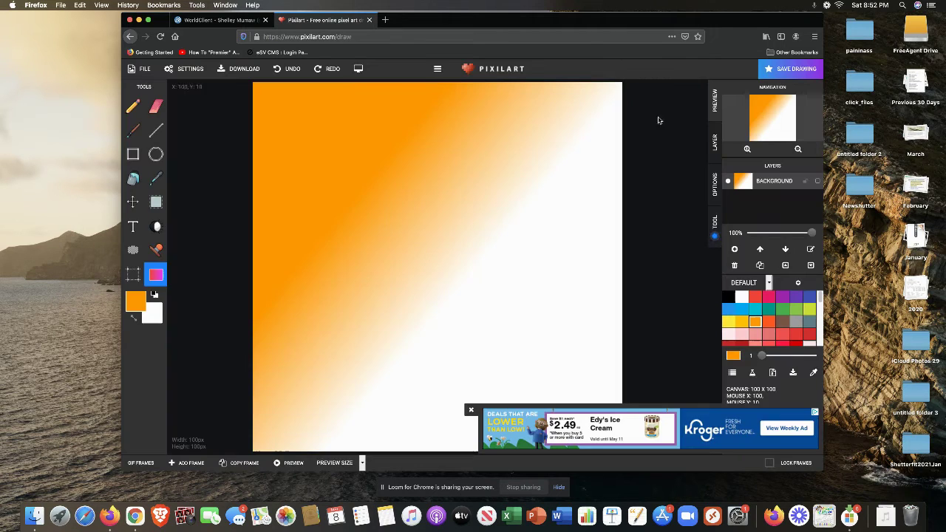
click(240, 70)
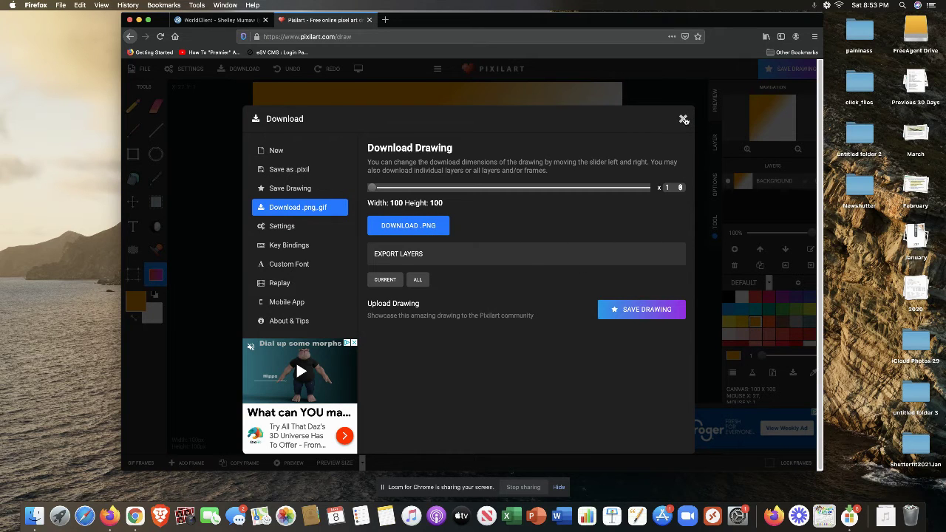
click(684, 119)
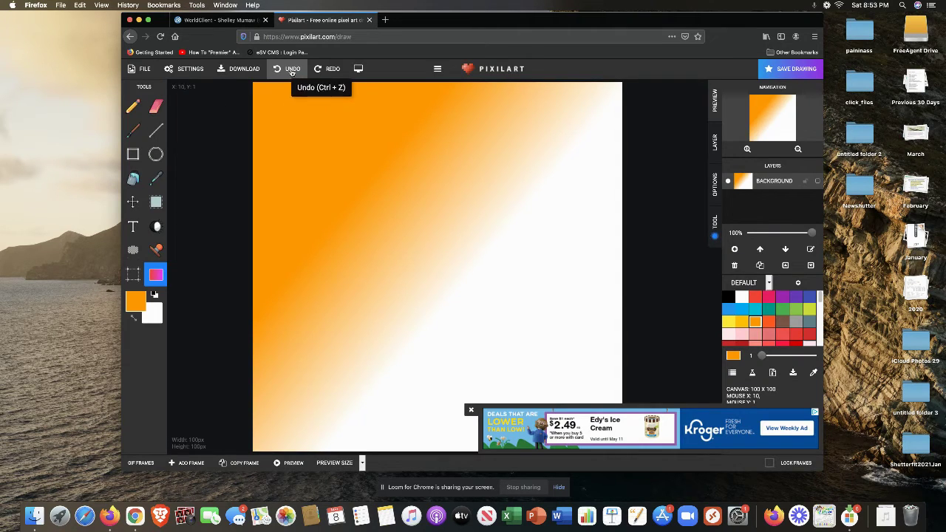